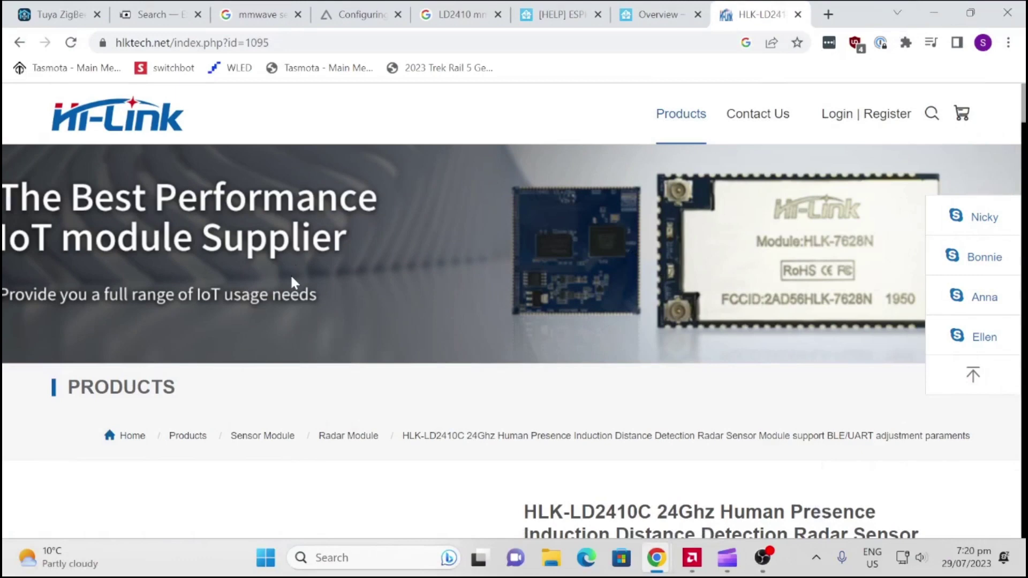
# Step: Scroll the Hi-Link LD2410C page to the Product Description with its 5 m range and 0.75 m resolution
pyautogui.scroll(-1, 525, 316)
pyautogui.scroll(1, 530, 343)
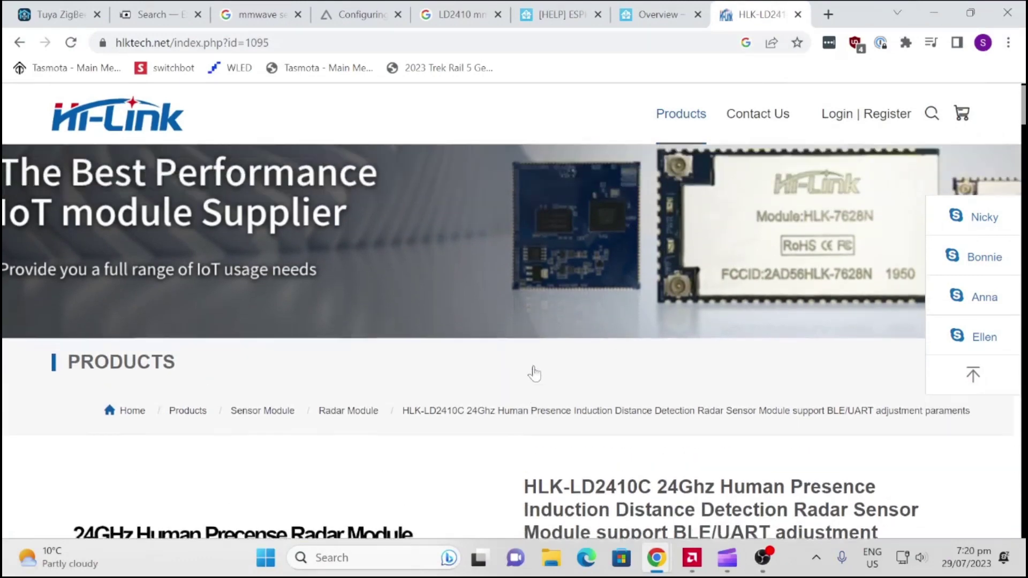
pyautogui.scroll(-3, 663, 363)
pyautogui.scroll(-1, 606, 359)
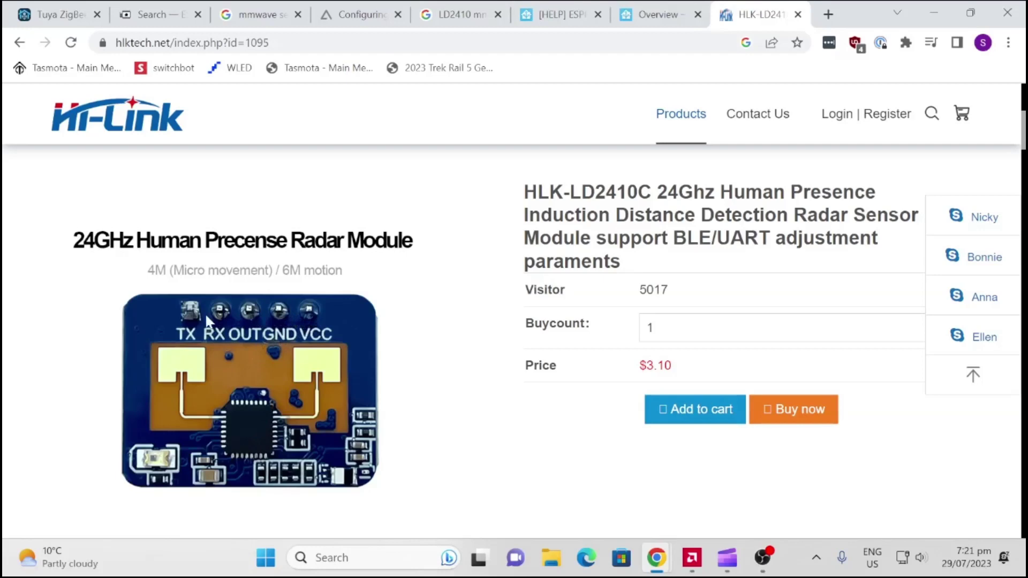
pyautogui.scroll(-7, 527, 354)
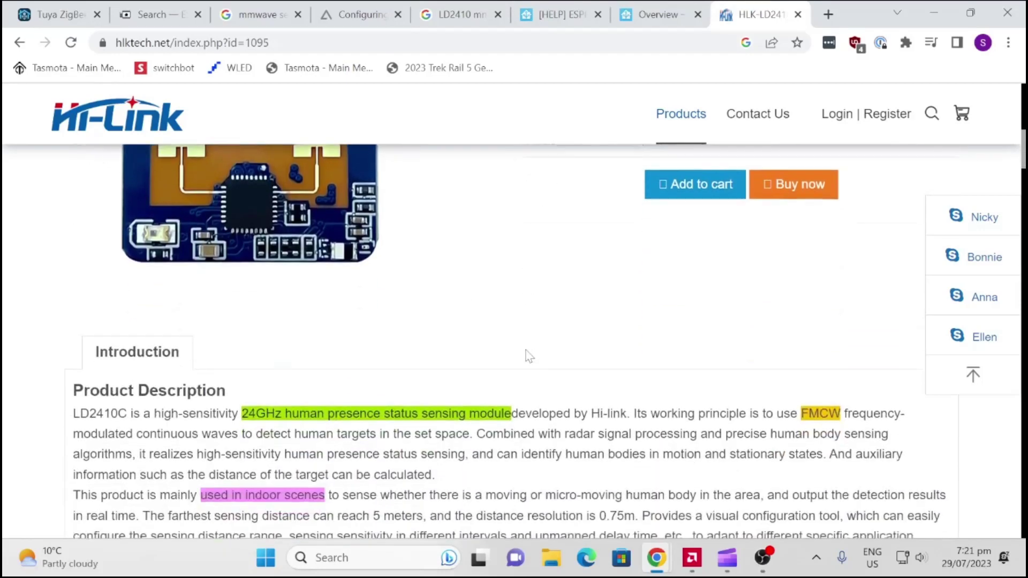
pyautogui.scroll(-5, 528, 355)
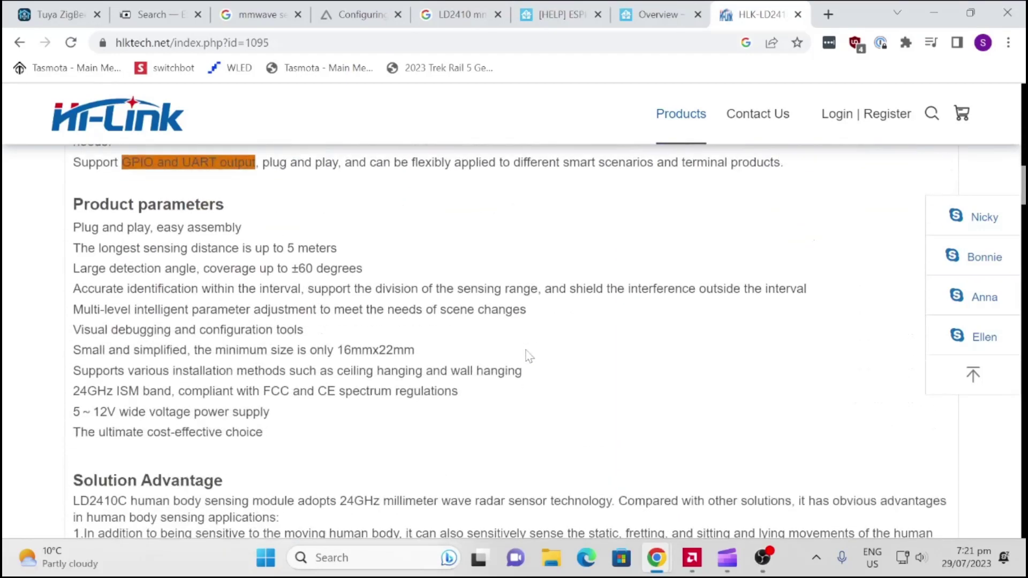
pyautogui.scroll(10, 528, 355)
pyautogui.scroll(5, 527, 354)
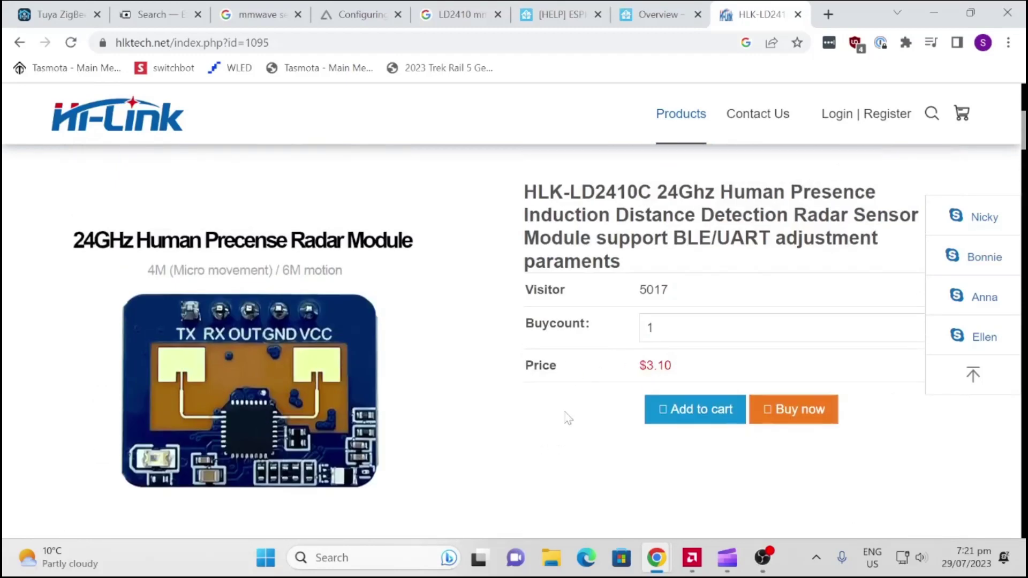
pyautogui.scroll(-6, 568, 418)
pyautogui.scroll(-2, 568, 418)
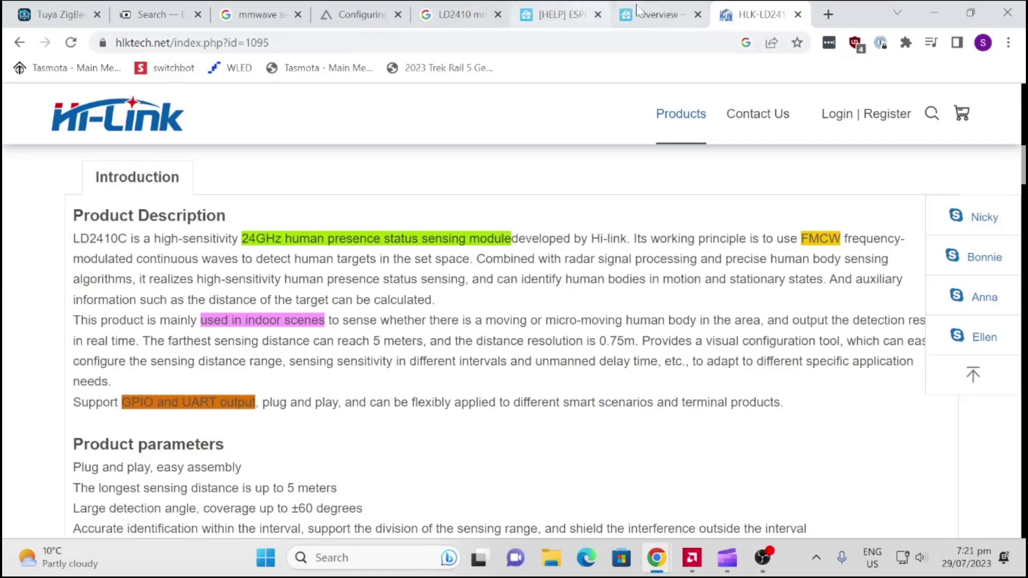
# Step: Back on the Home Assistant Overview dashboard, nudge the Farthest Detection slider slightly
pyautogui.click(651, 15)
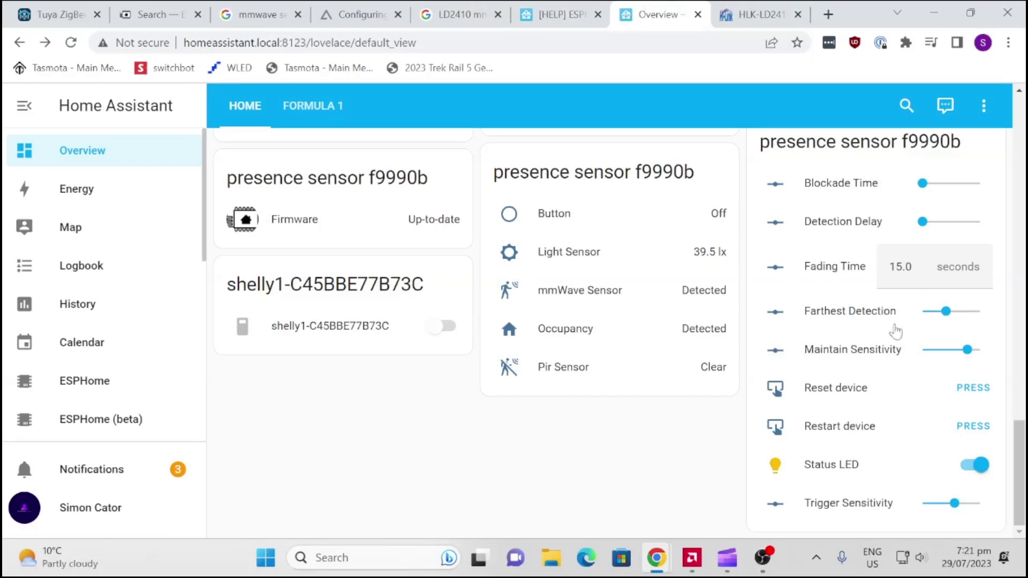
pyautogui.moveTo(945, 313)
pyautogui.mouseDown()
pyautogui.moveTo(981, 319)
pyautogui.moveTo(948, 323)
pyautogui.mouseUp()
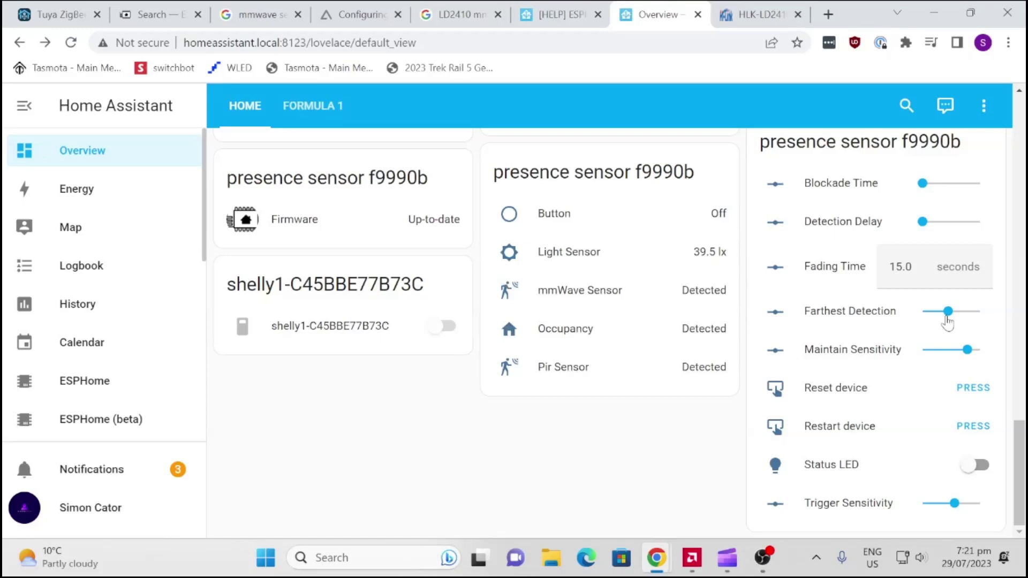
# Step: Read through the HLK-LD2410 page's Product parameters and Solution Advantage sections
pyautogui.click(755, 15)
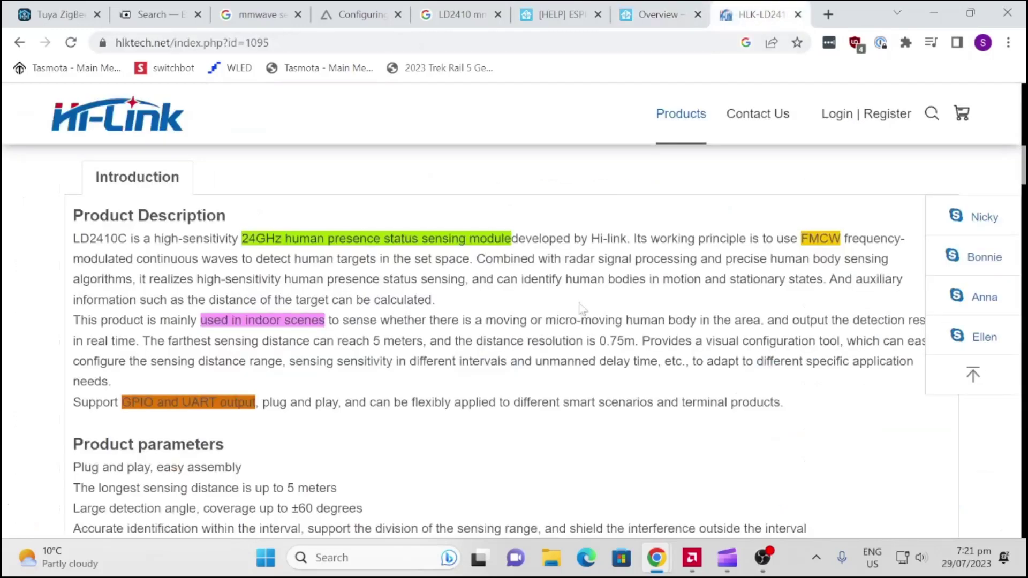
pyautogui.scroll(-5, 520, 397)
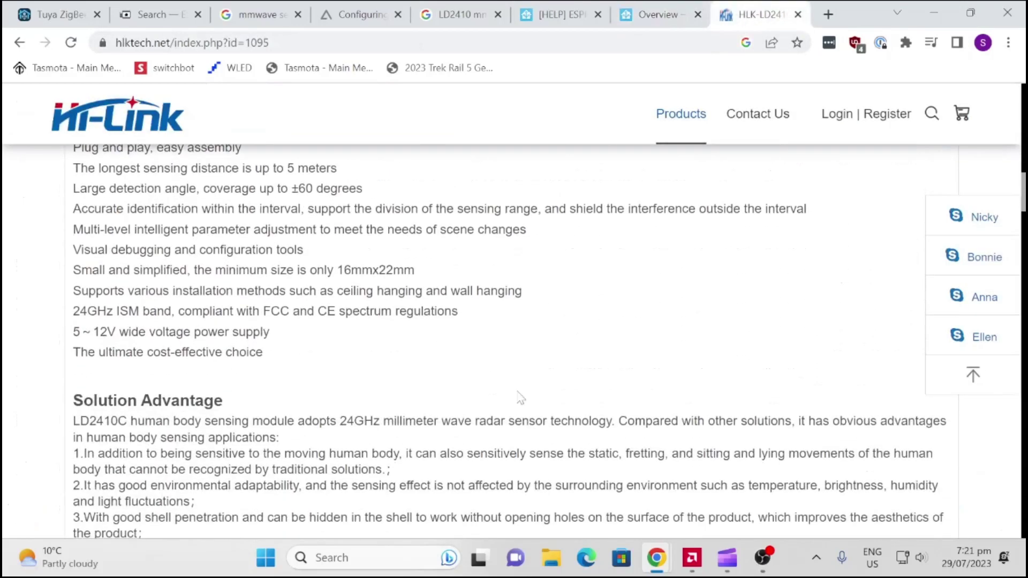
pyautogui.scroll(1, 519, 397)
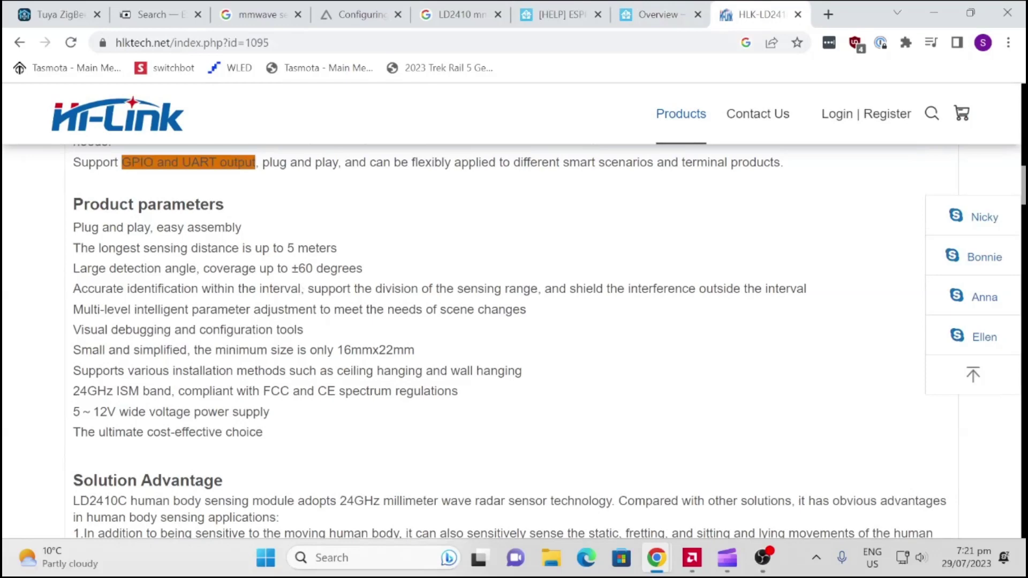
pyautogui.scroll(-3, 510, 341)
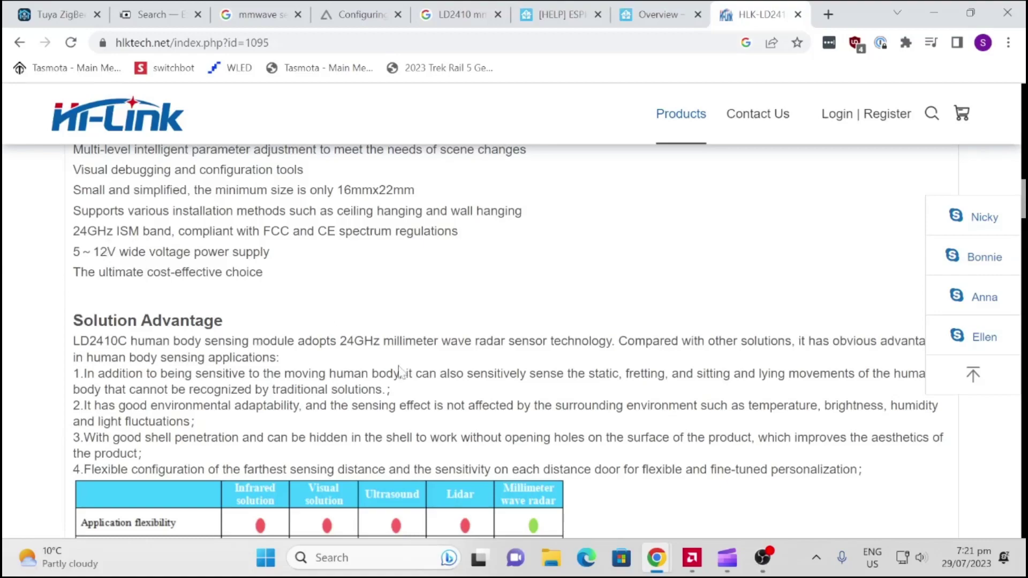
pyautogui.scroll(-1, 399, 371)
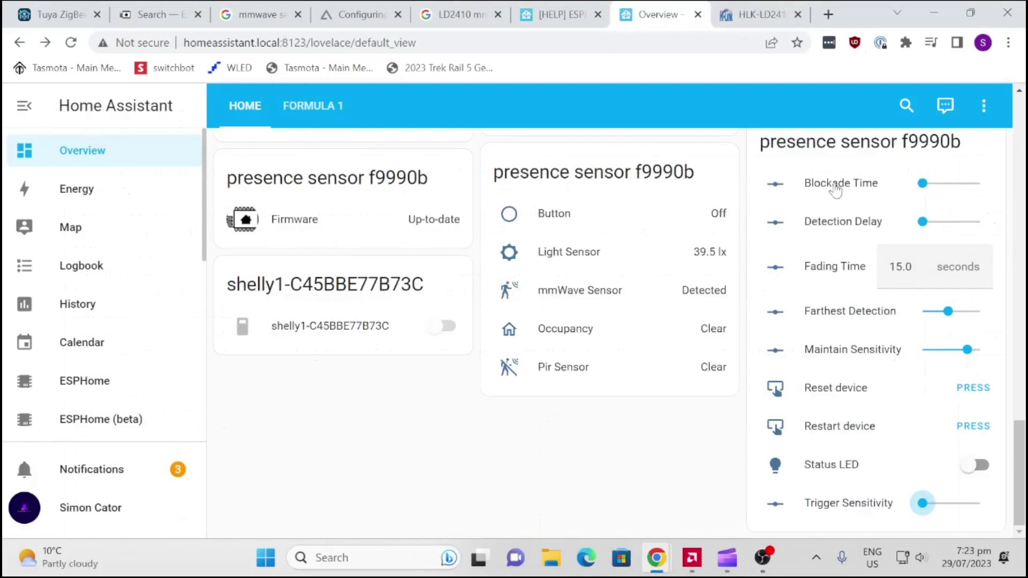
pyautogui.moveTo(922, 184)
pyautogui.mouseDown()
pyautogui.moveTo(979, 189)
pyautogui.moveTo(922, 193)
pyautogui.moveTo(980, 194)
pyautogui.moveTo(911, 192)
pyautogui.mouseUp()
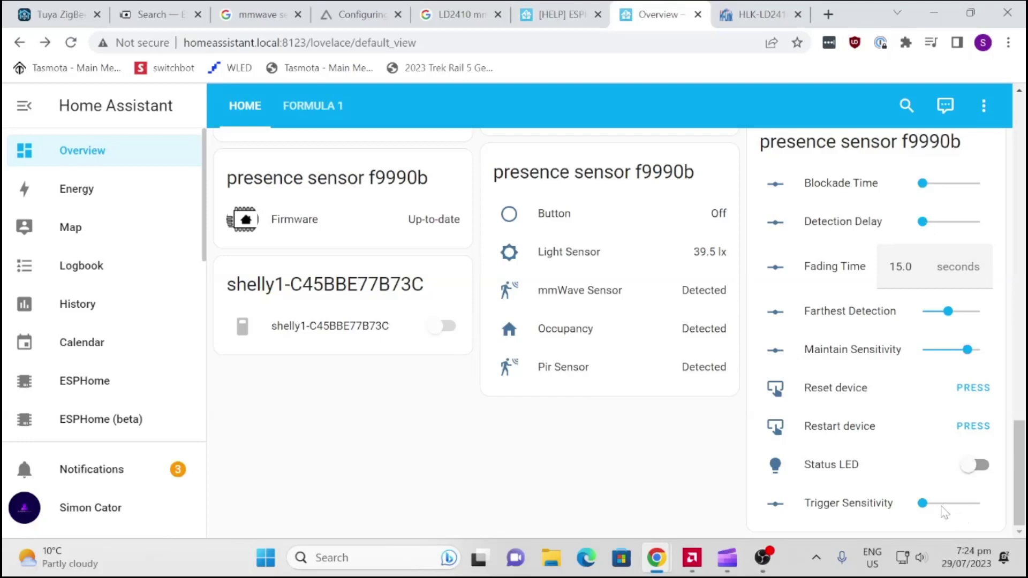
# Step: Set Detection Delay to its maximum of 60 while keeping Trigger Sensitivity at 0
pyautogui.moveTo(922, 503); pyautogui.dragTo(895, 509)
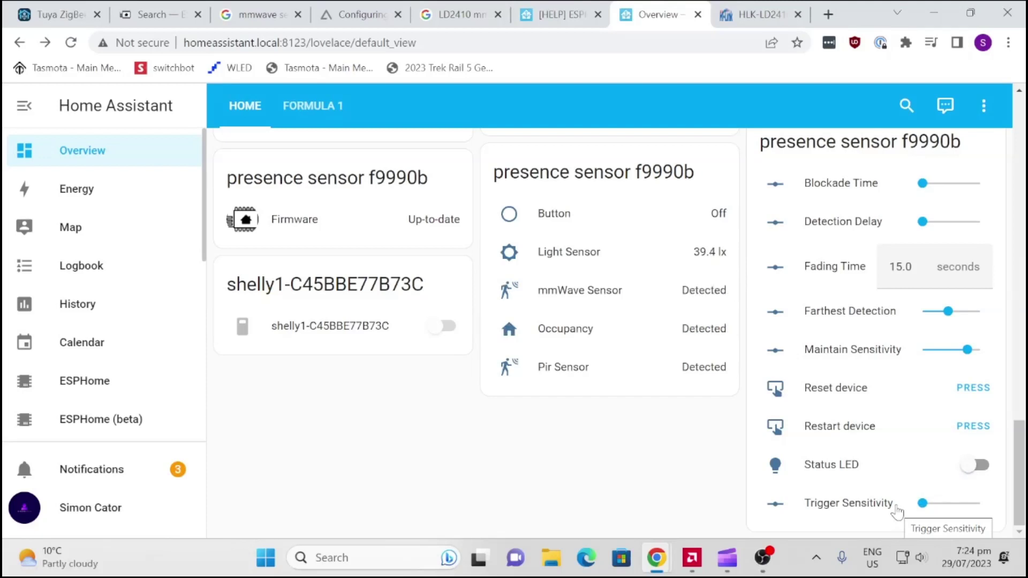
pyautogui.moveTo(923, 221); pyautogui.dragTo(996, 241)
pyautogui.click(921, 505)
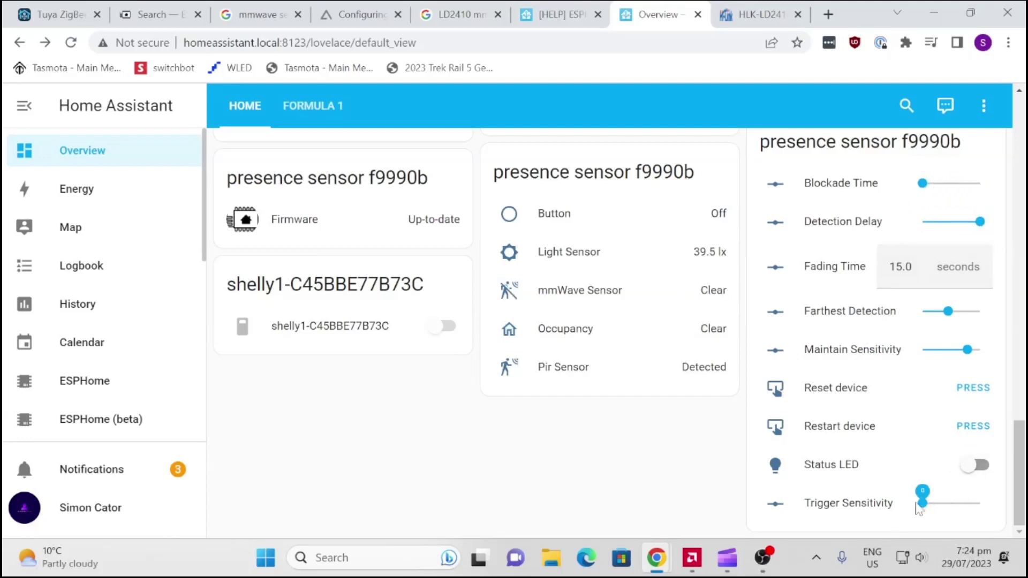
pyautogui.moveTo(916, 503)
pyautogui.mouseDown()
pyautogui.moveTo(953, 504)
pyautogui.moveTo(920, 503)
pyautogui.mouseUp()
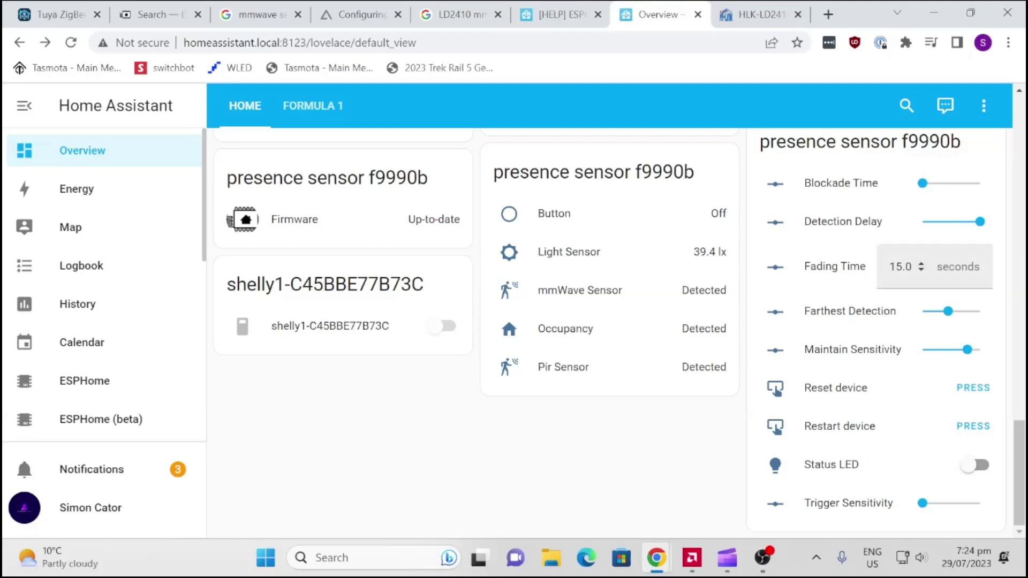
# Step: Change Fading Time from 15 to 1.0 seconds and set Farthest Detection to its maximum
pyautogui.doubleClick(922, 270)
pyautogui.press('BackSpace')
pyautogui.press('BackSpace')
pyautogui.write('3')
pyautogui.press('Return')
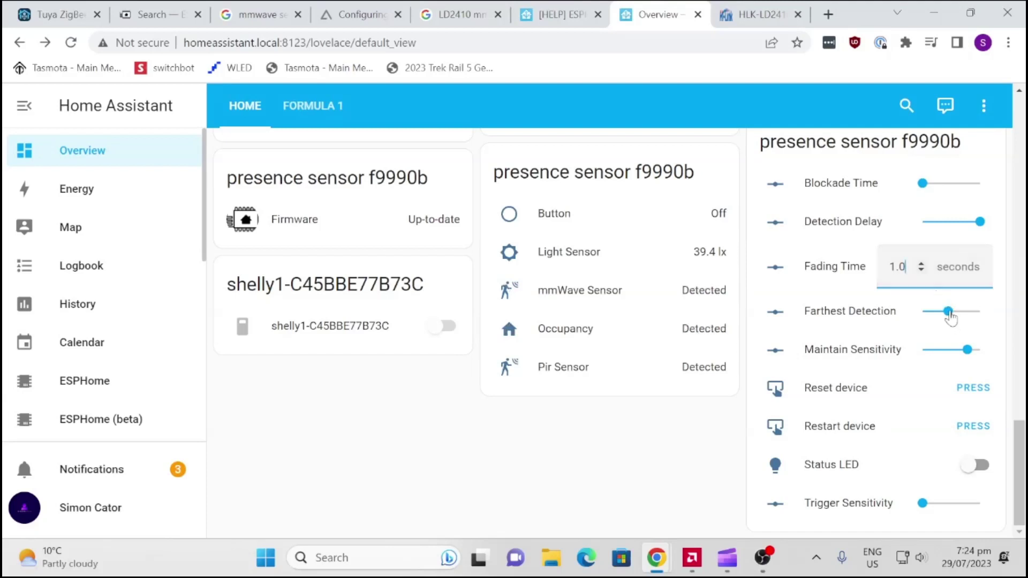
pyautogui.moveTo(949, 313); pyautogui.dragTo(989, 320)
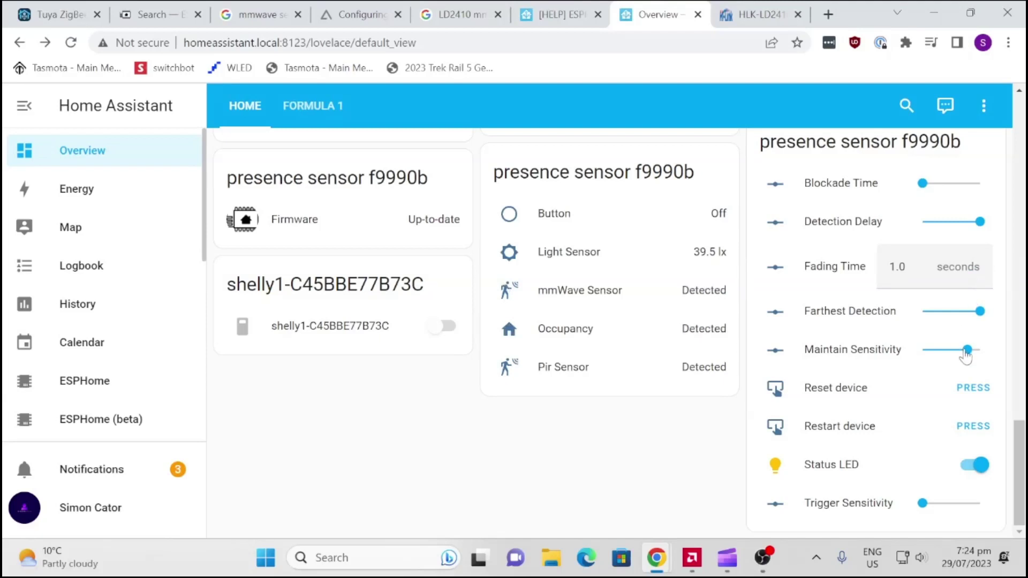
# Step: Set Maintain Sensitivity to 5 and Trigger Sensitivity to 3 on the presence sensor
pyautogui.moveTo(963, 353); pyautogui.dragTo(946, 358)
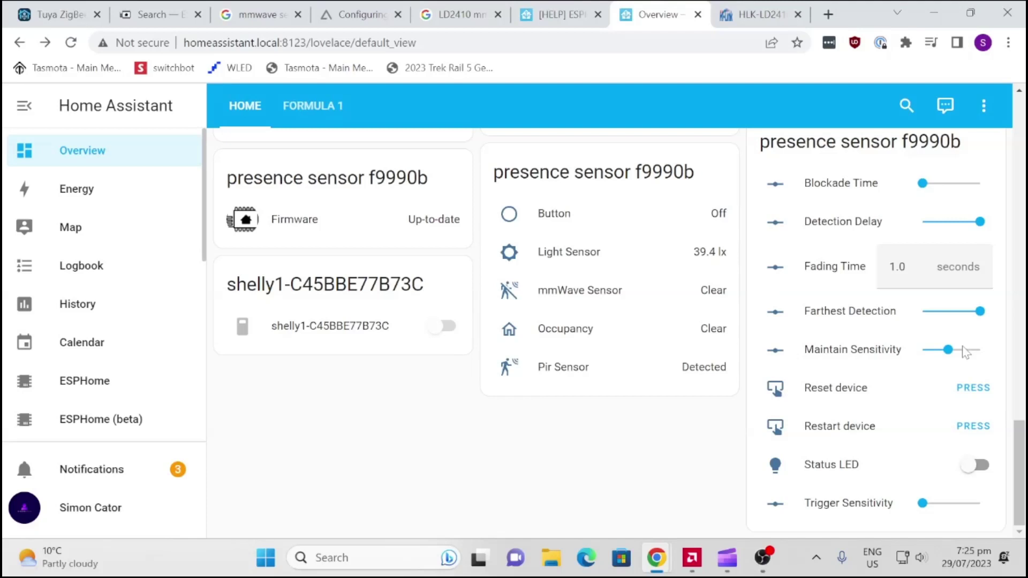
pyautogui.moveTo(948, 352); pyautogui.dragTo(955, 352)
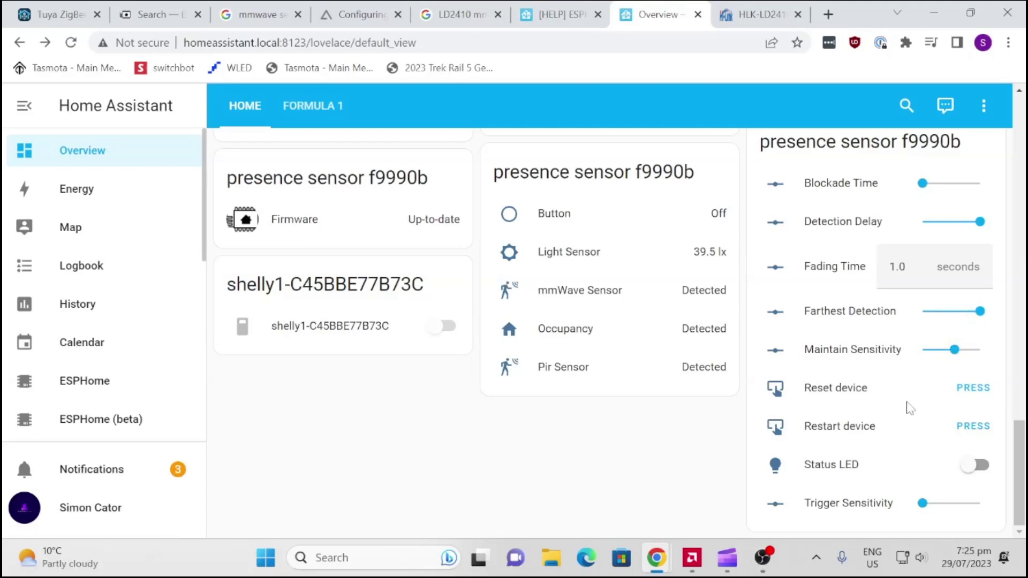
pyautogui.moveTo(927, 507); pyautogui.dragTo(948, 507)
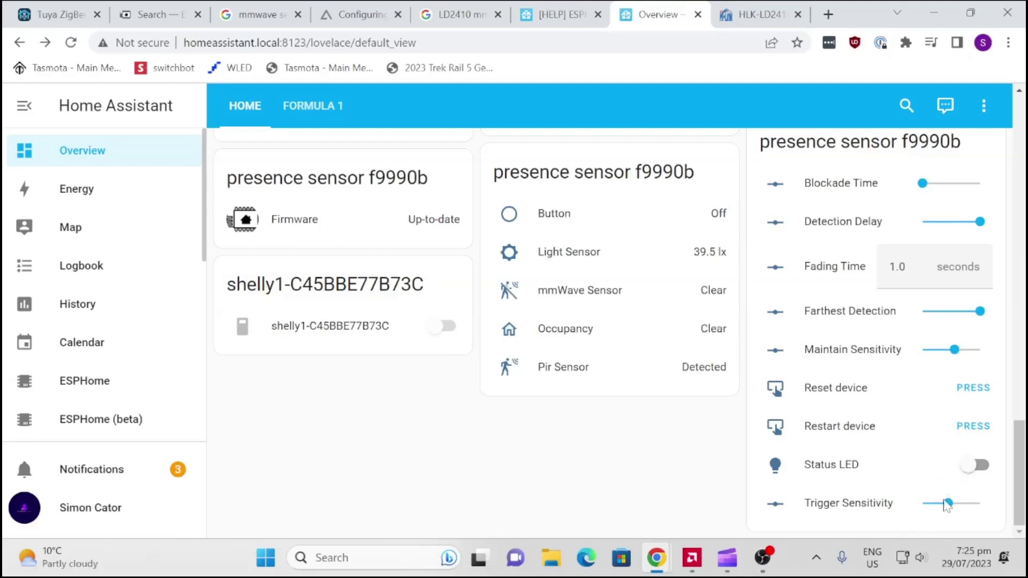